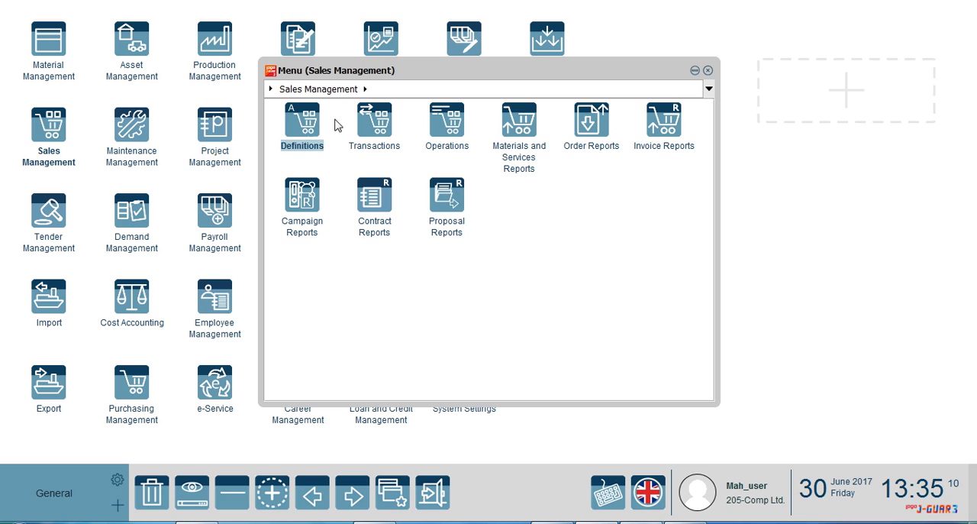
# Open the sales orders list from the Sales Management transactions and start a new sales order.
pyautogui.click(362, 127)
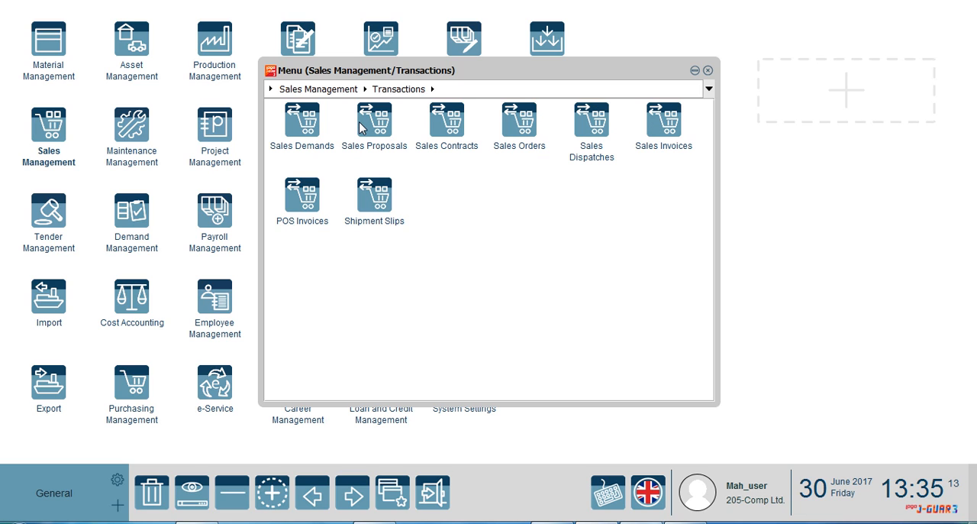
pyautogui.click(503, 137)
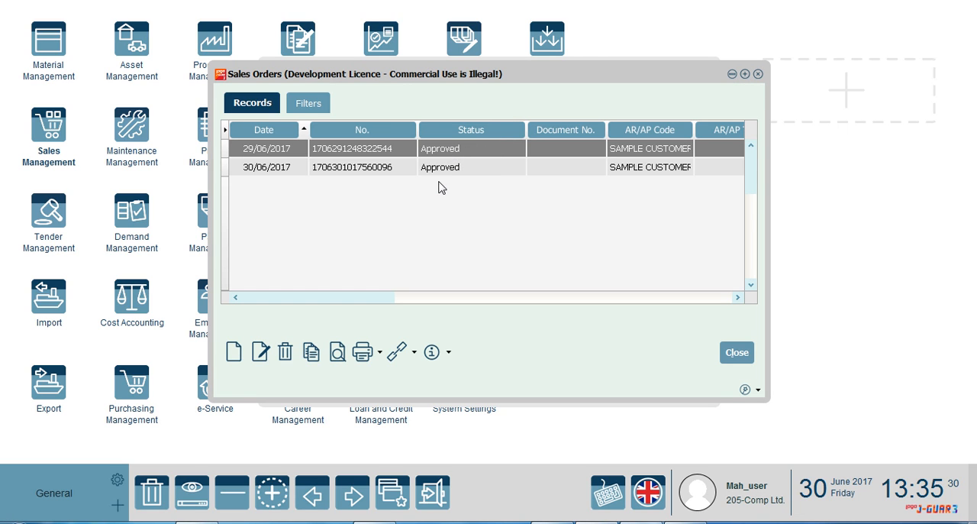
pyautogui.click(237, 354)
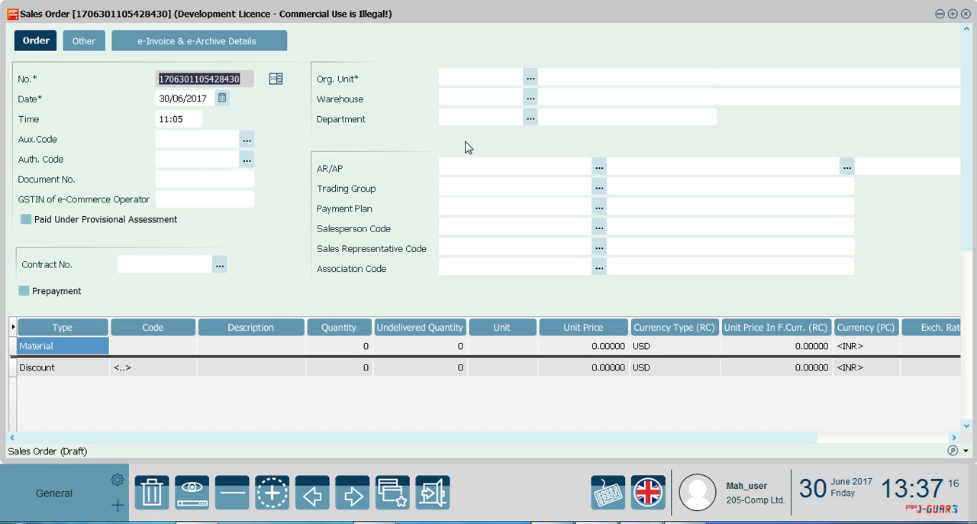
# Set the order's organizational unit to 01 Center and its warehouse to 01.01.02 Warehouse_TN.
pyautogui.click(531, 80)
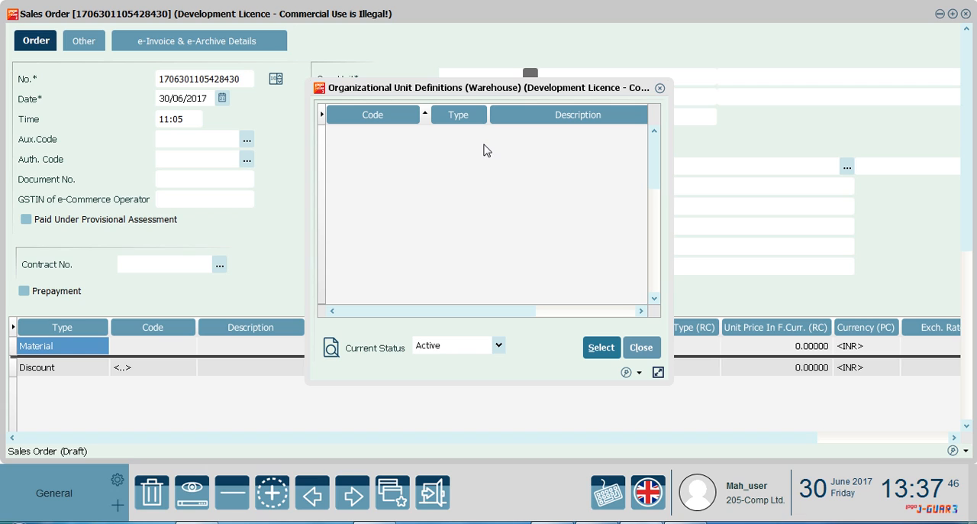
pyautogui.click(601, 347)
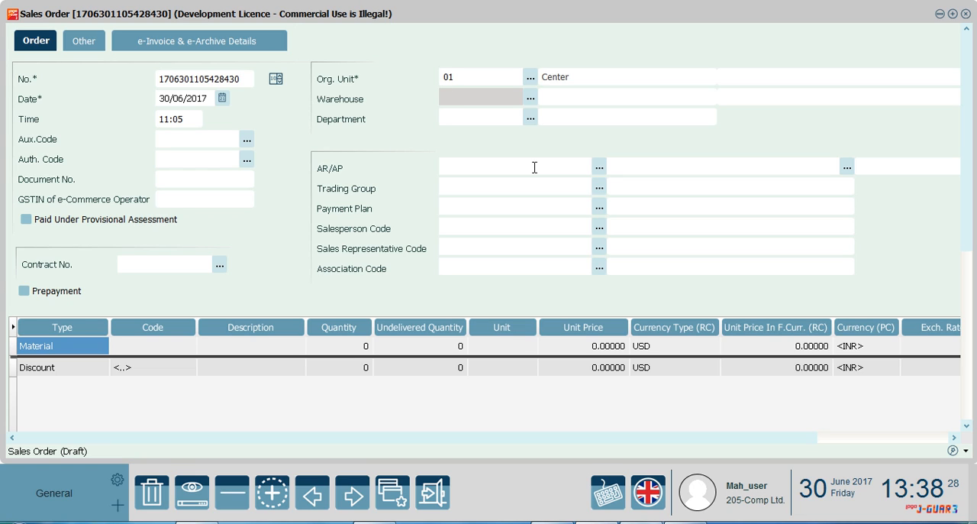
pyautogui.click(530, 99)
pyautogui.click(494, 139)
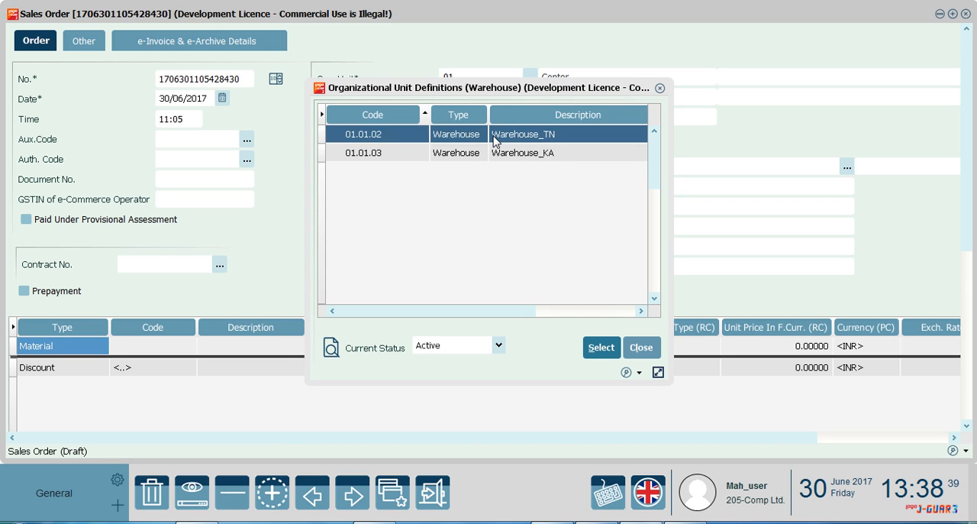
pyautogui.click(595, 355)
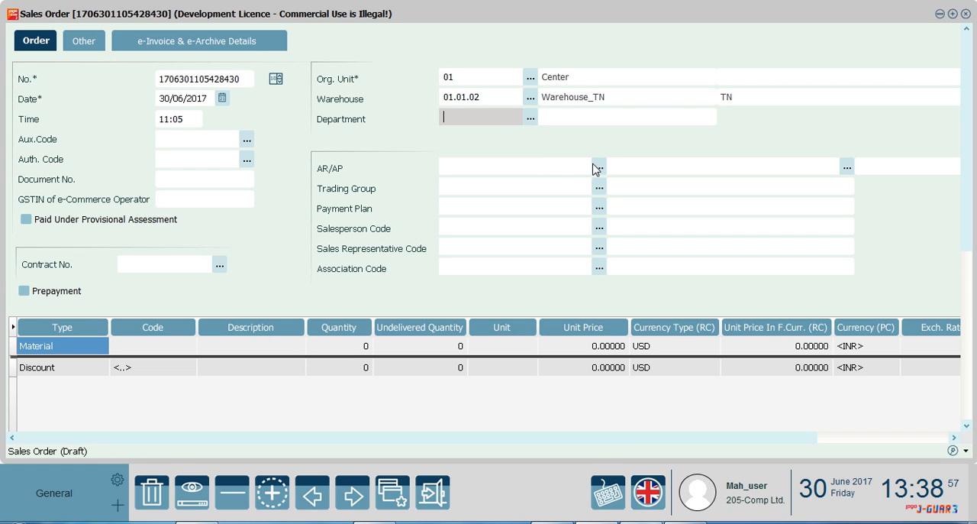
# Assign SAMPLE CUSTOMER as the AR/AP account of the sales order.
pyautogui.click(596, 168)
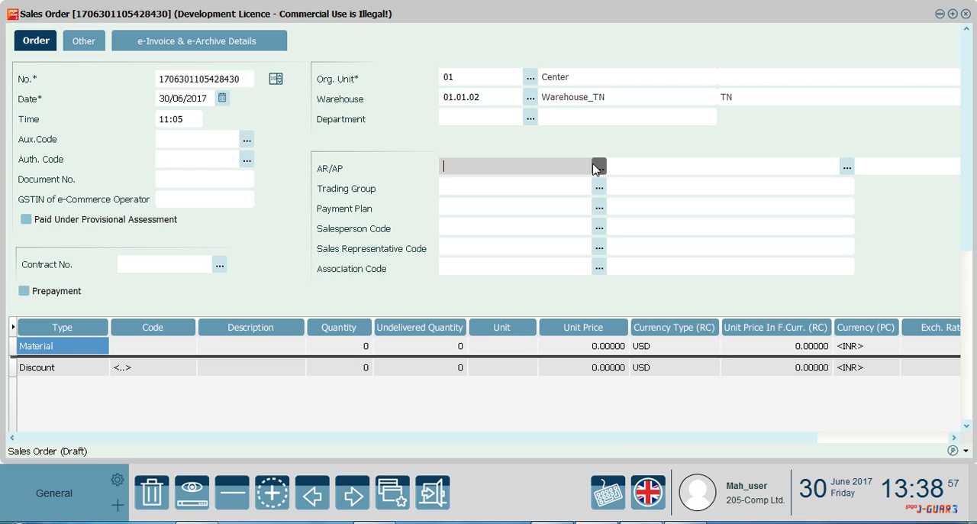
pyautogui.click(599, 167)
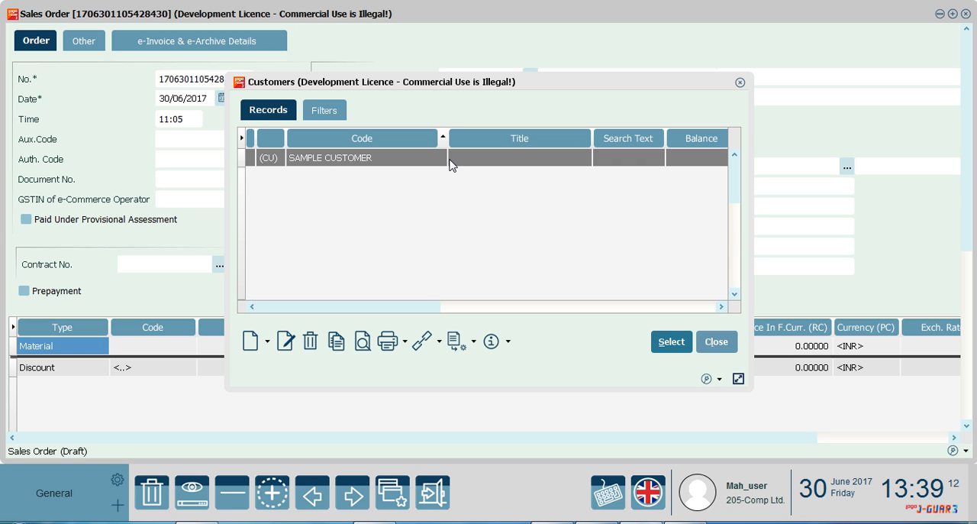
pyautogui.click(449, 159)
pyautogui.click(668, 343)
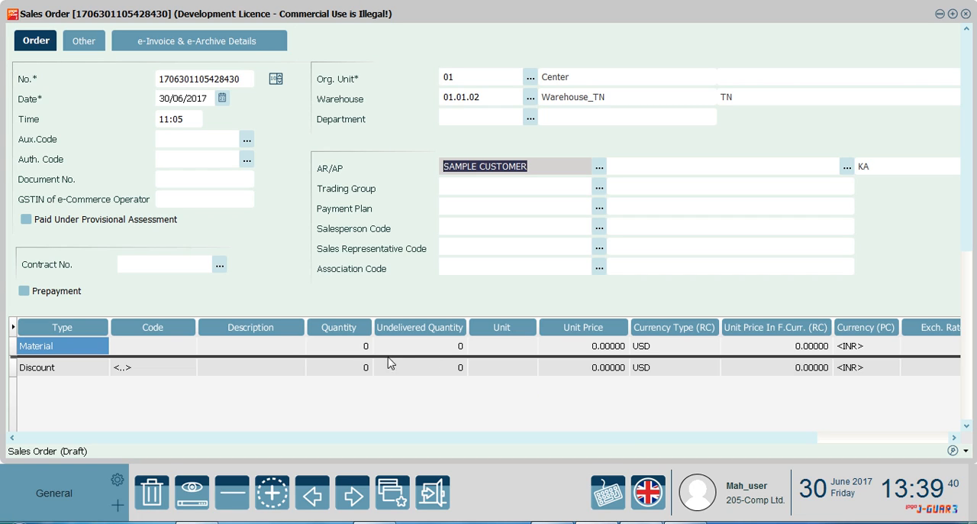
# Fill the first order line of type Material with the Spices material from the materials list.
pyautogui.click(90, 352)
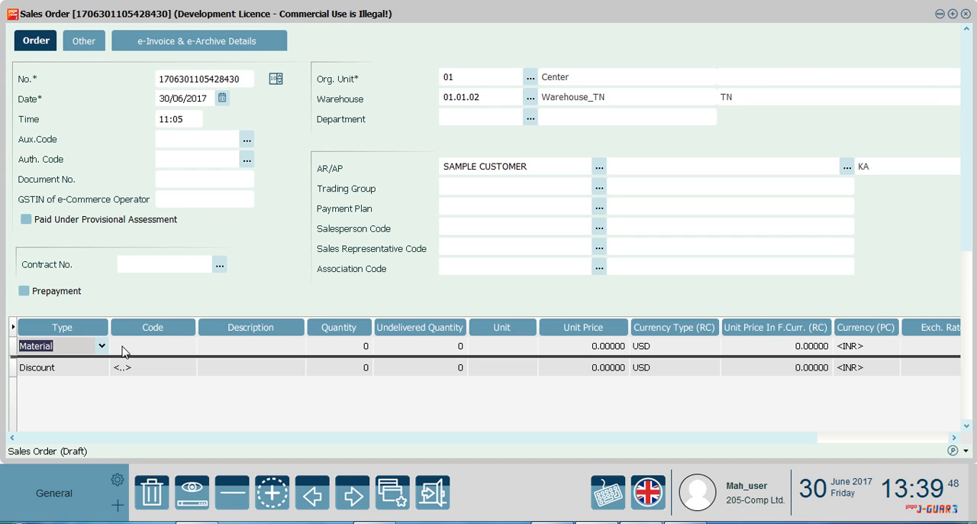
pyautogui.click(123, 351)
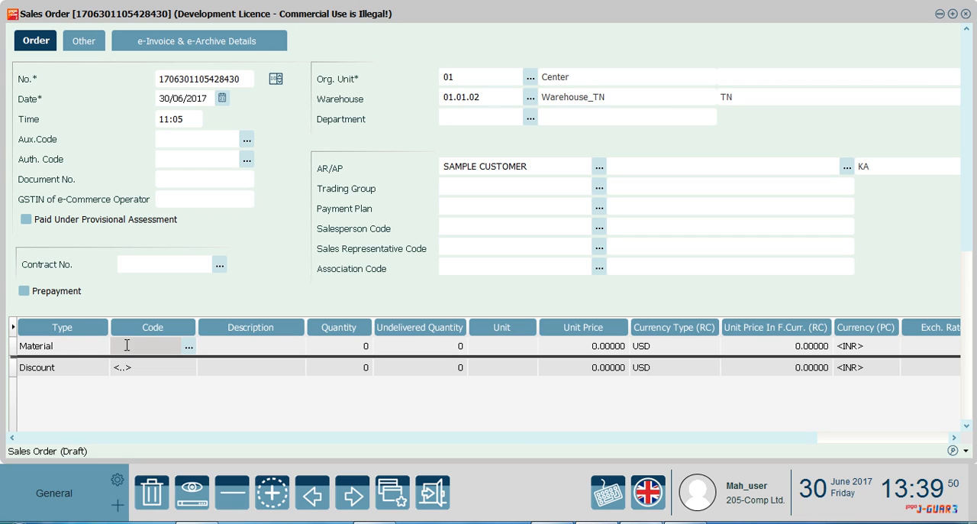
pyautogui.click(188, 348)
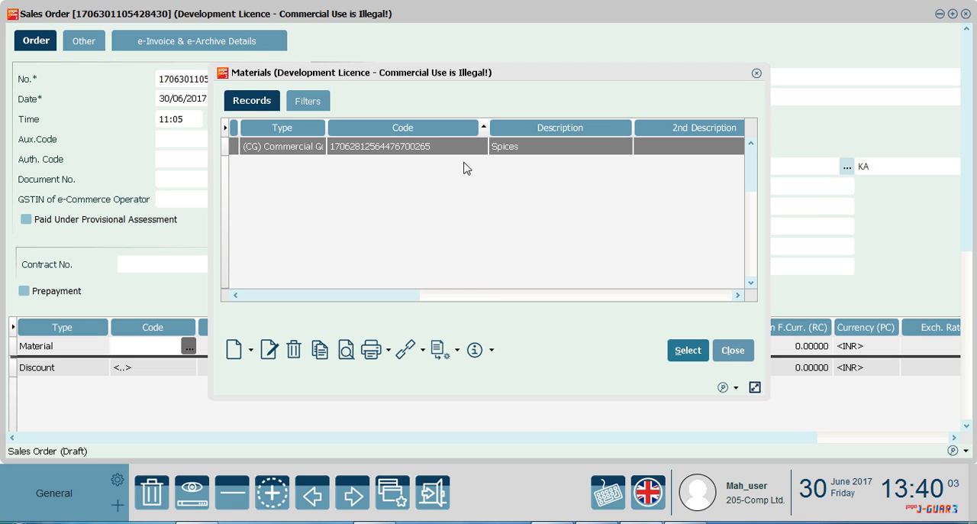
pyautogui.click(438, 148)
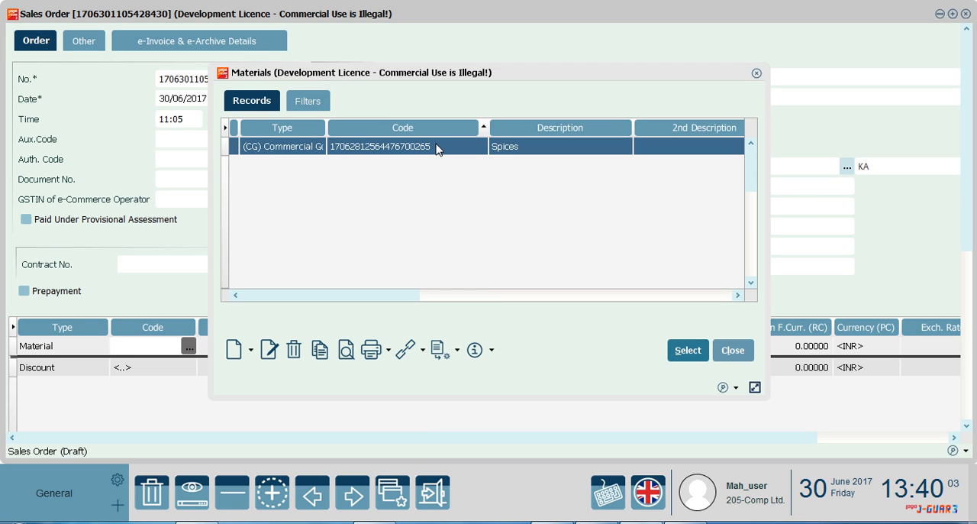
pyautogui.click(701, 353)
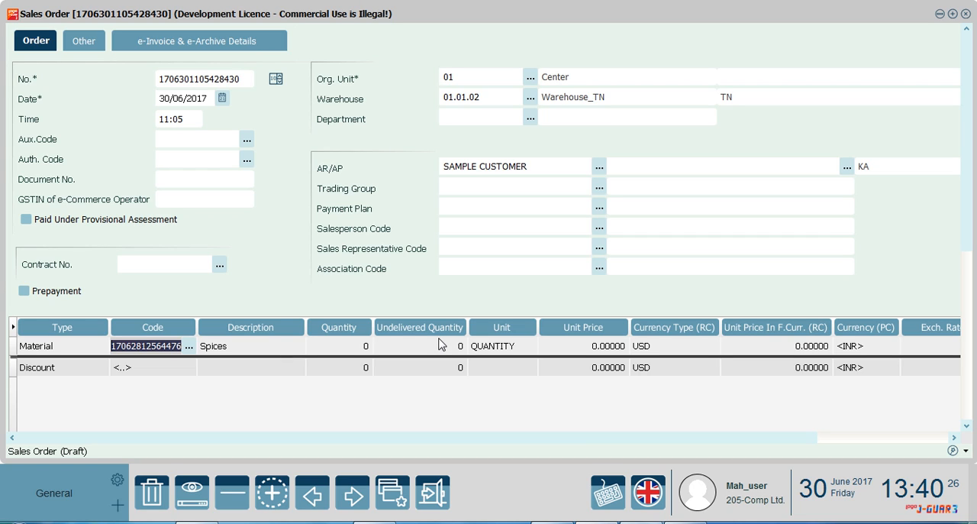
# Set the Spices line's quantity to 1 and its unit price to 1,000.
pyautogui.click(367, 348)
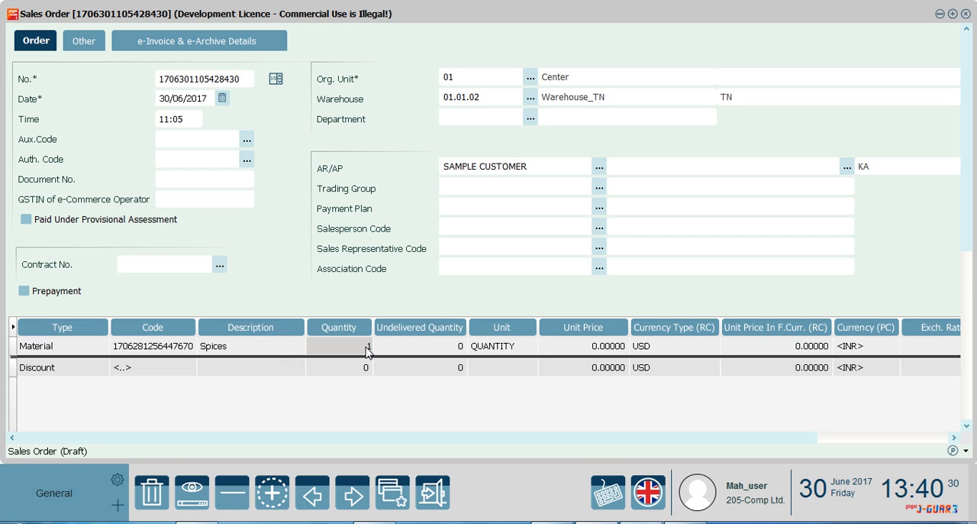
pyautogui.click(611, 347)
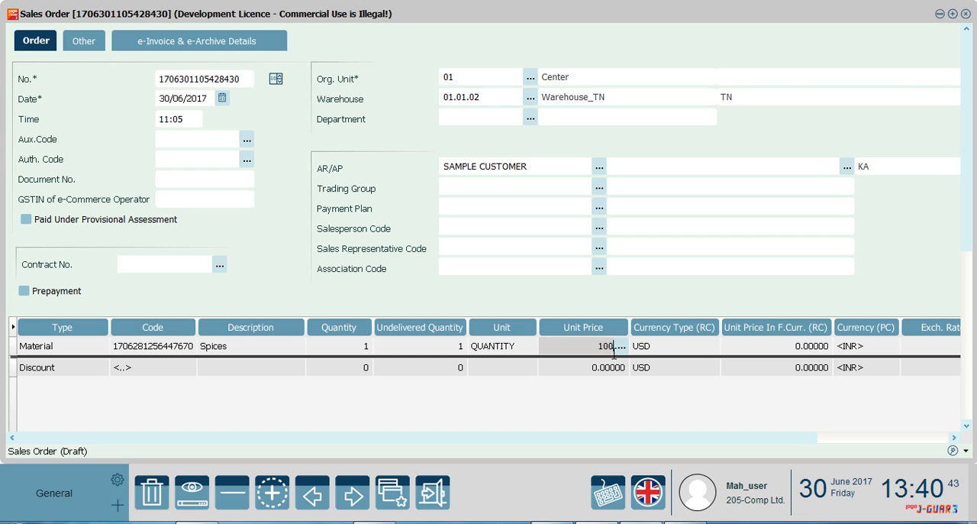
pyautogui.click(768, 347)
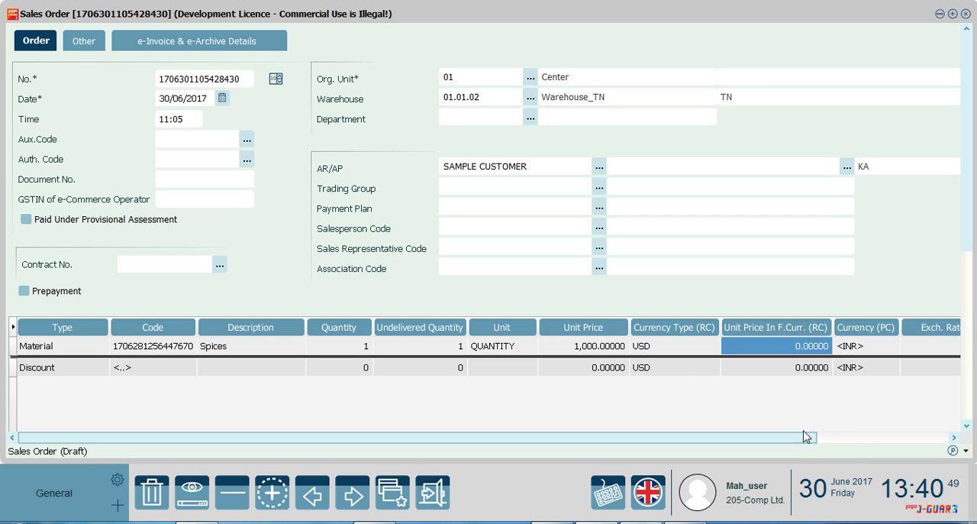
# Set the order's shipment address to the customer's TN address and check the GST rates and amounts on the Spices line.
pyautogui.click(82, 42)
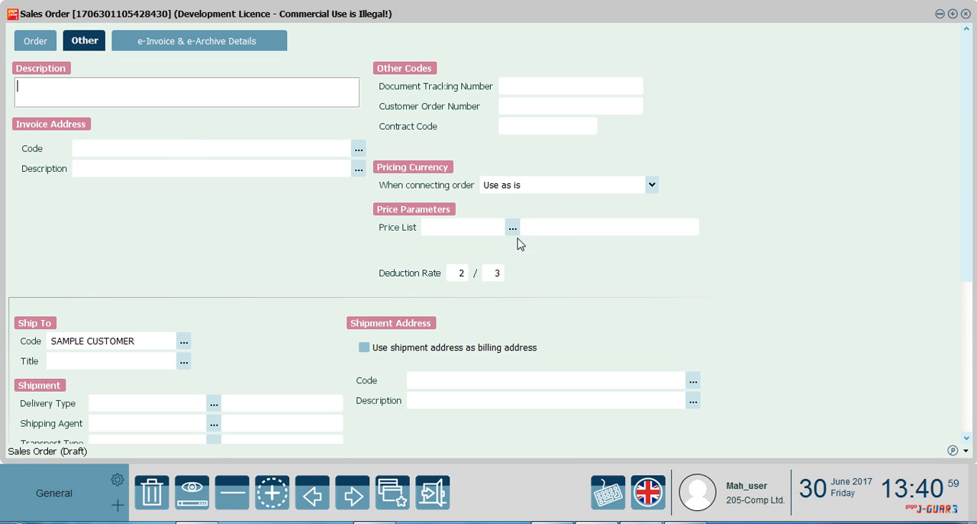
pyautogui.click(691, 384)
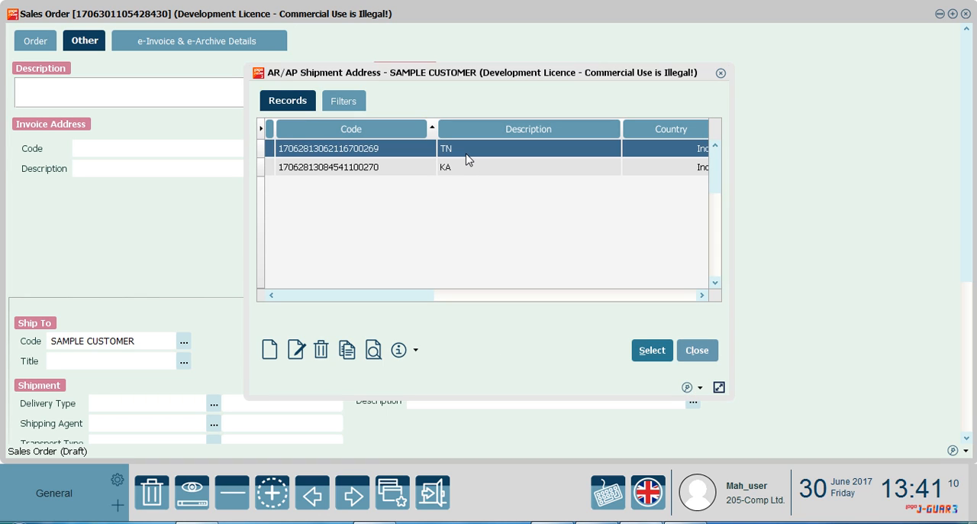
pyautogui.click(650, 353)
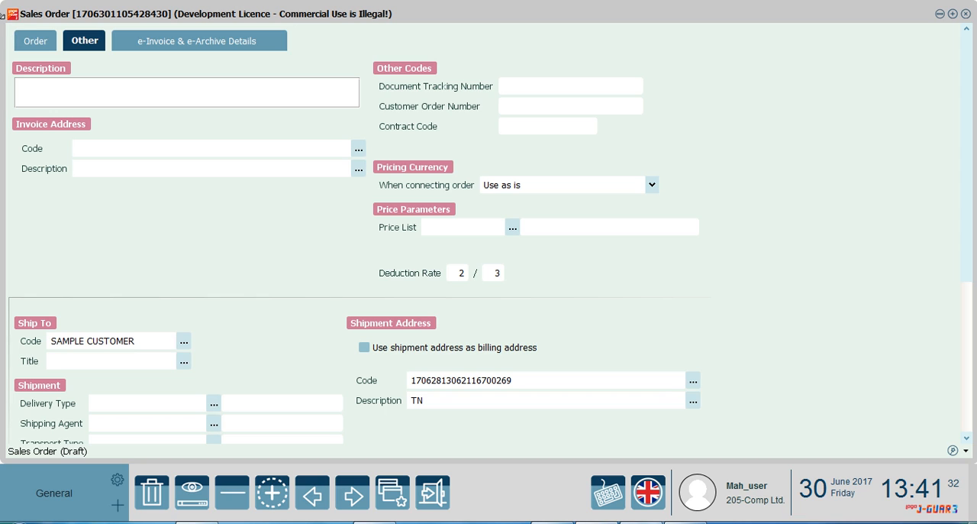
pyautogui.click(36, 42)
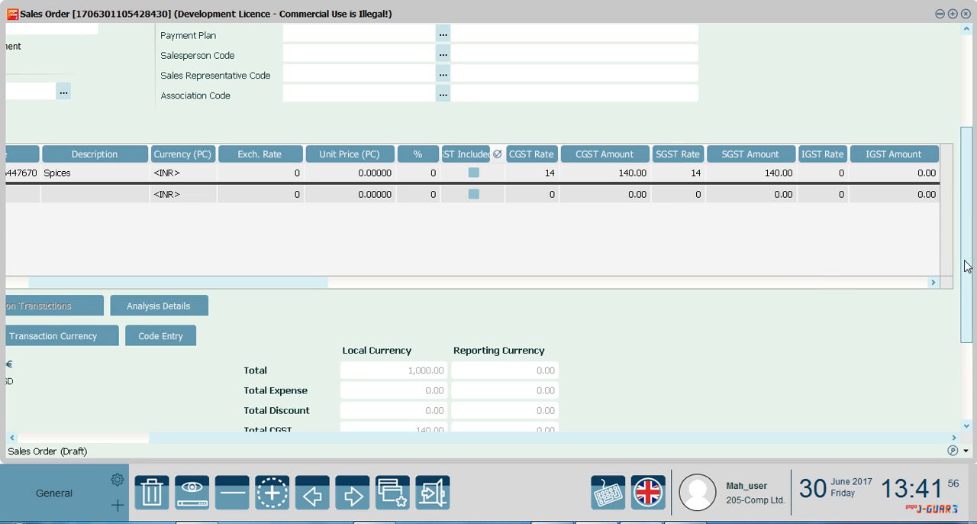
pyautogui.scroll(3, 964, 268)
pyautogui.moveTo(706, 445); pyautogui.dragTo(410, 422)
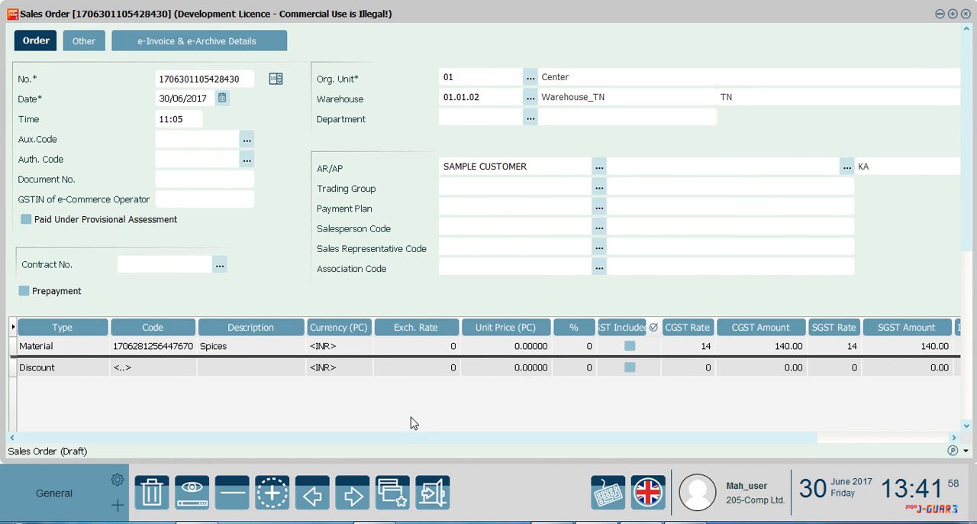
# Change the order's shipment address to the customer's KA address.
pyautogui.click(84, 41)
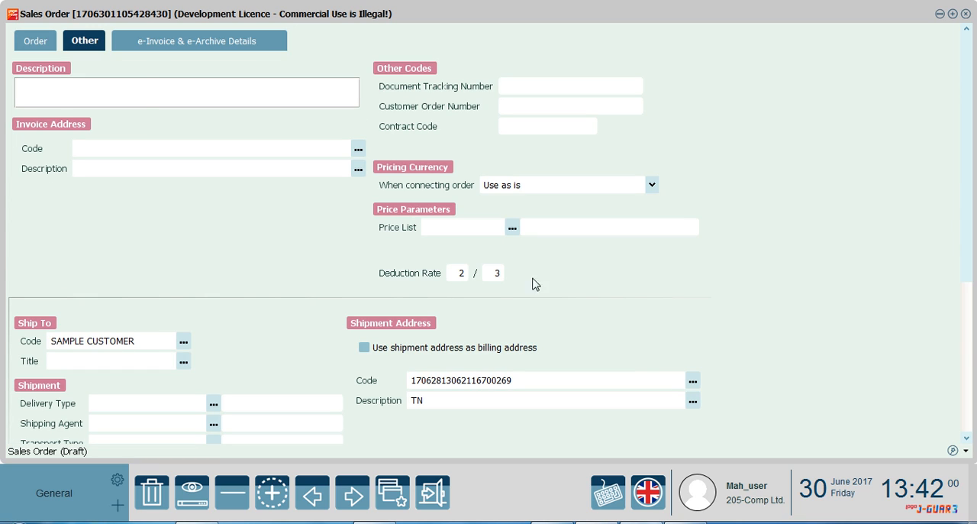
pyautogui.click(695, 386)
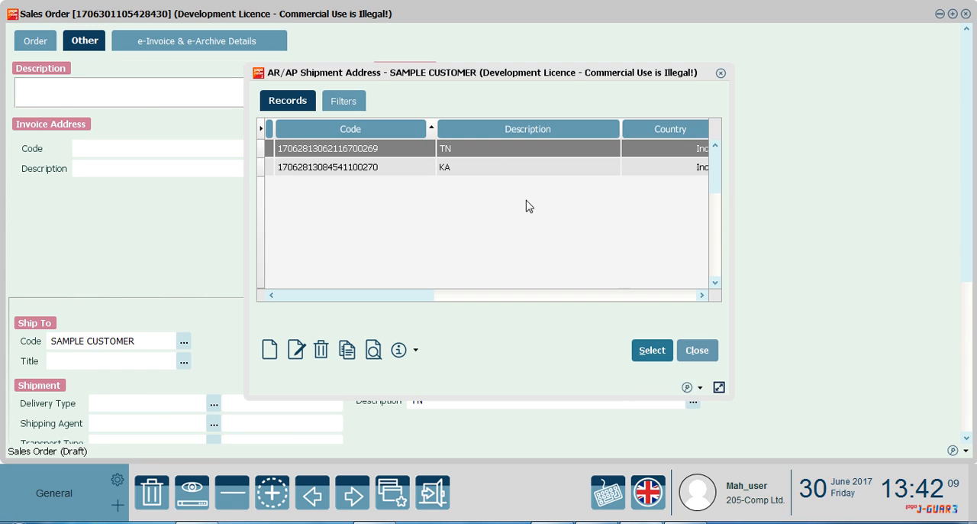
pyautogui.click(484, 170)
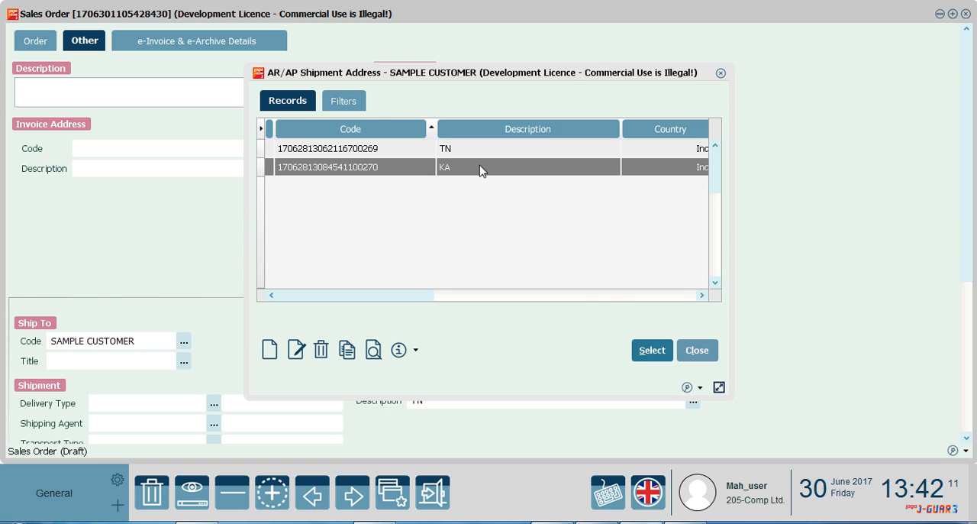
pyautogui.click(652, 351)
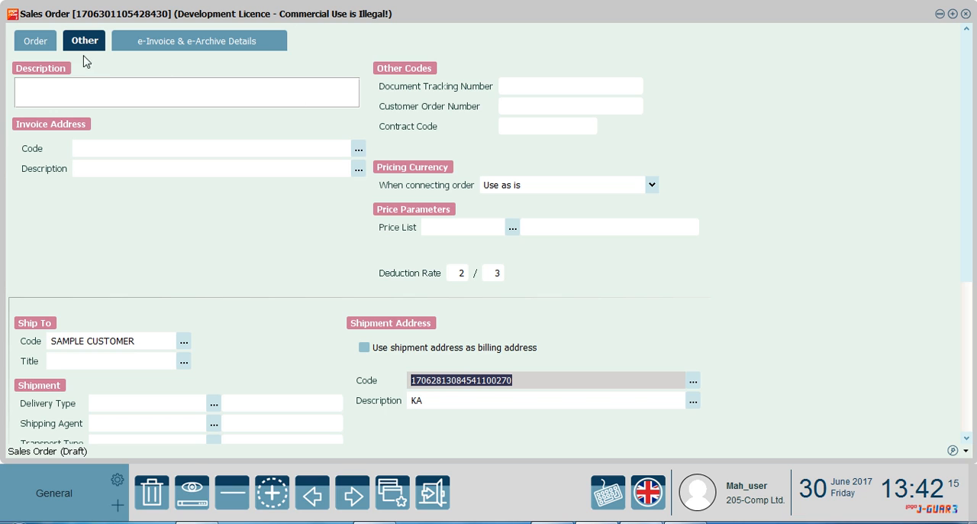
# Review the Spices line's GST columns and the order totals, and save the sales order.
pyautogui.click(34, 43)
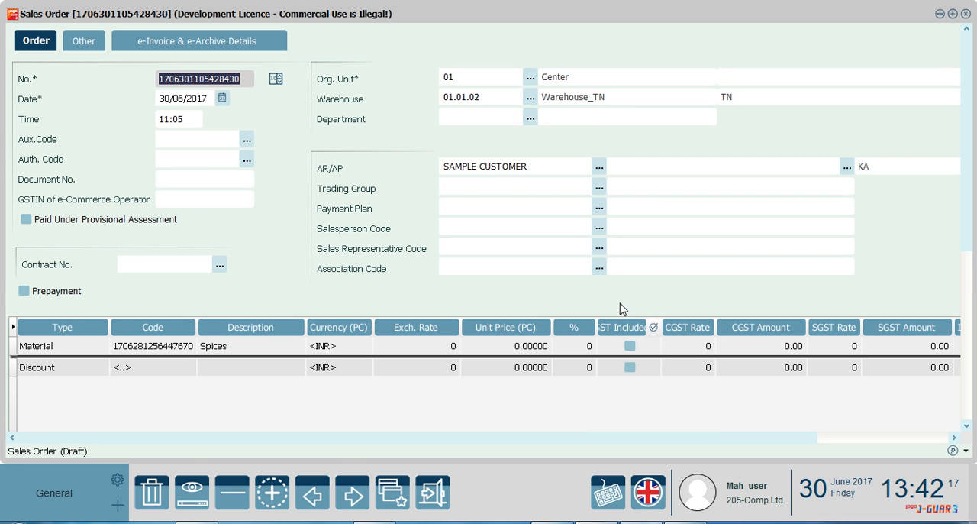
pyautogui.moveTo(595, 443); pyautogui.dragTo(759, 438)
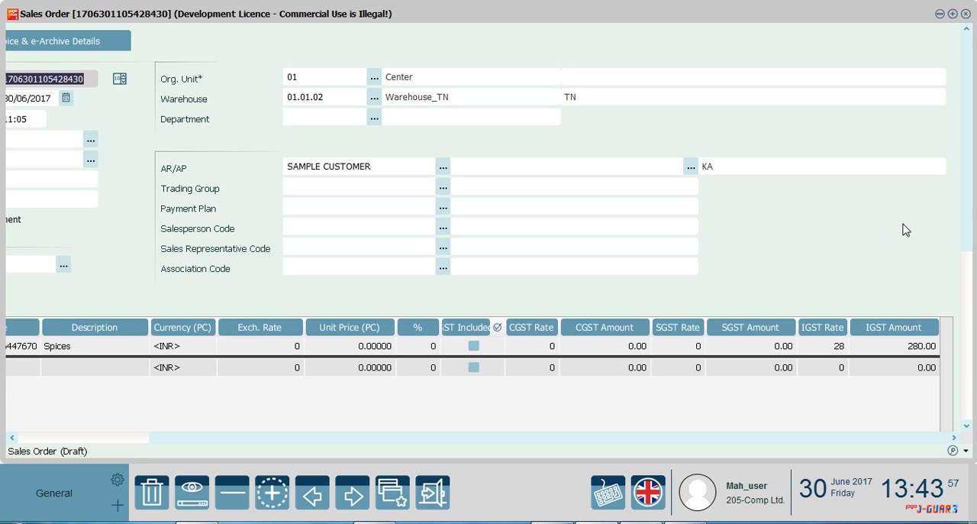
pyautogui.moveTo(968, 189); pyautogui.dragTo(963, 359)
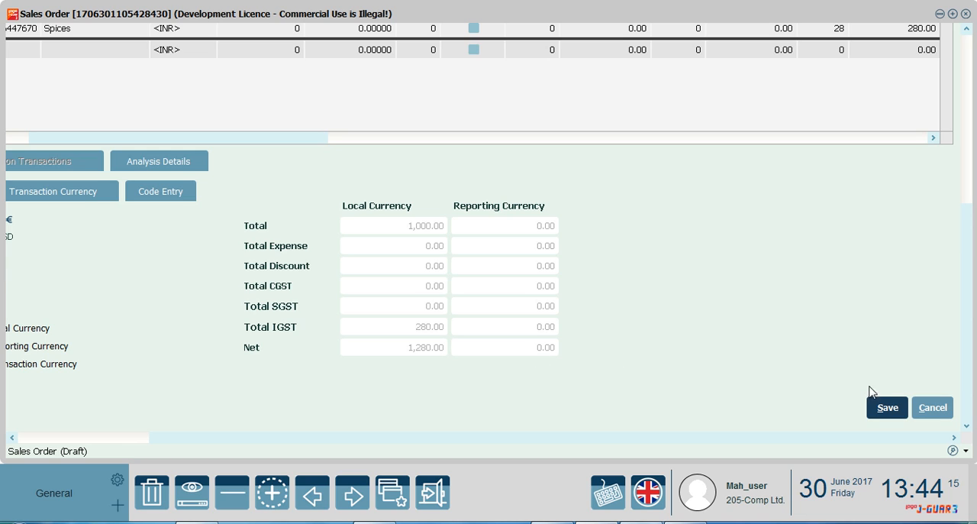
pyautogui.click(885, 408)
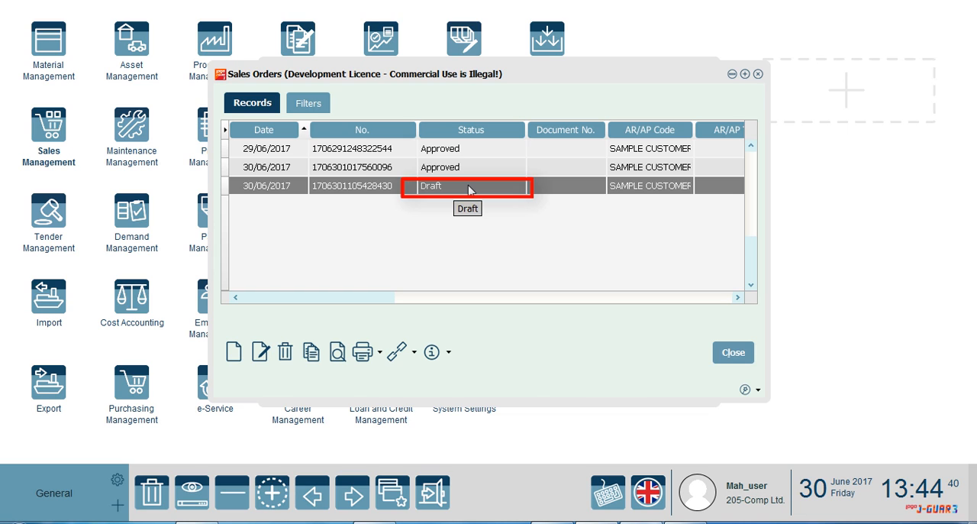
# Change the status of the draft sales order to Approved for all lines.
pyautogui.rightClick(504, 194)
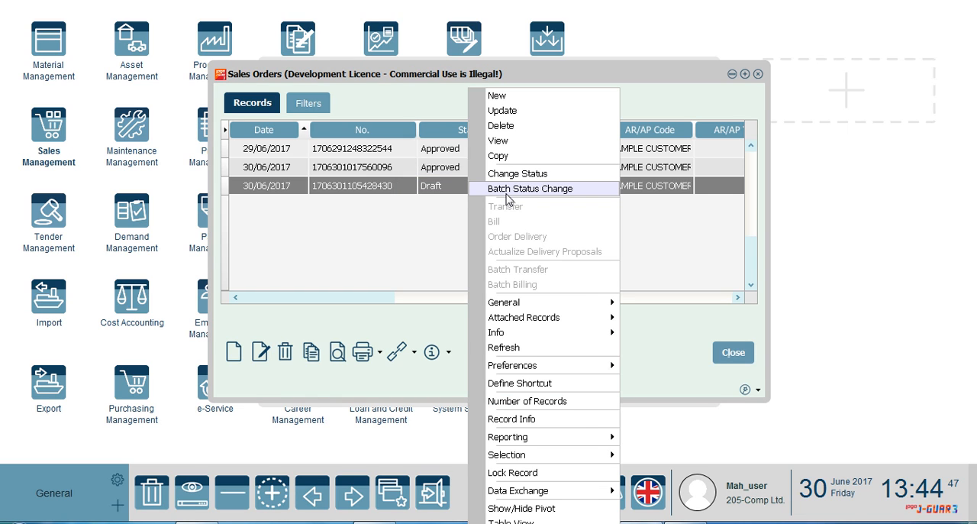
pyautogui.click(518, 175)
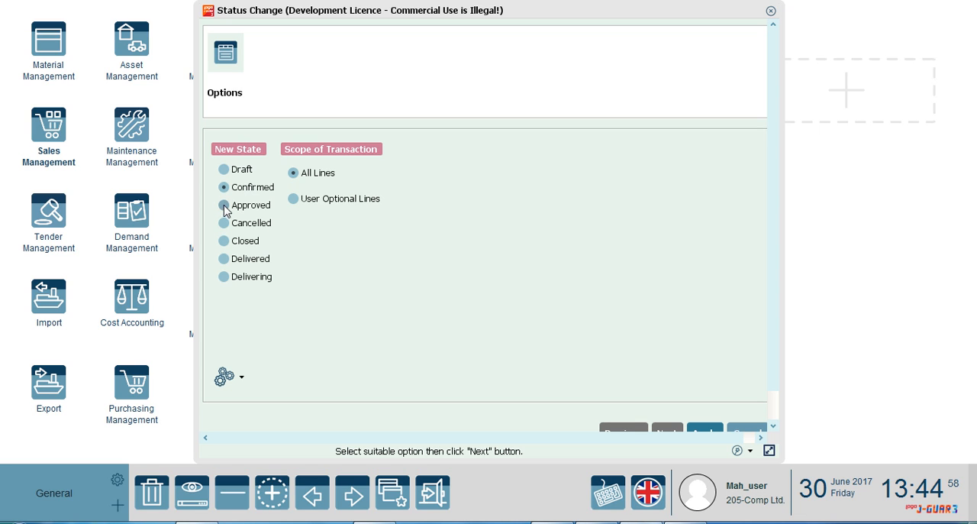
pyautogui.click(225, 206)
pyautogui.scroll(-1, 770, 247)
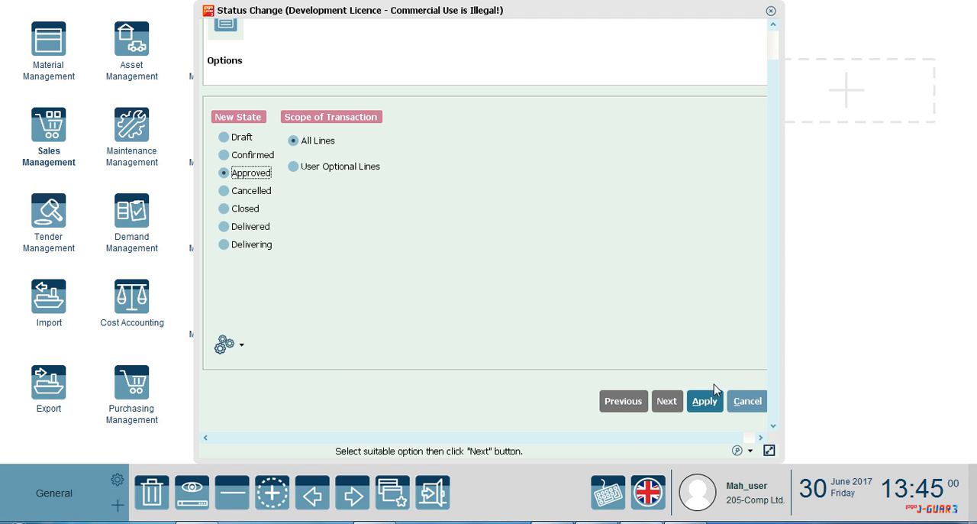
pyautogui.click(704, 401)
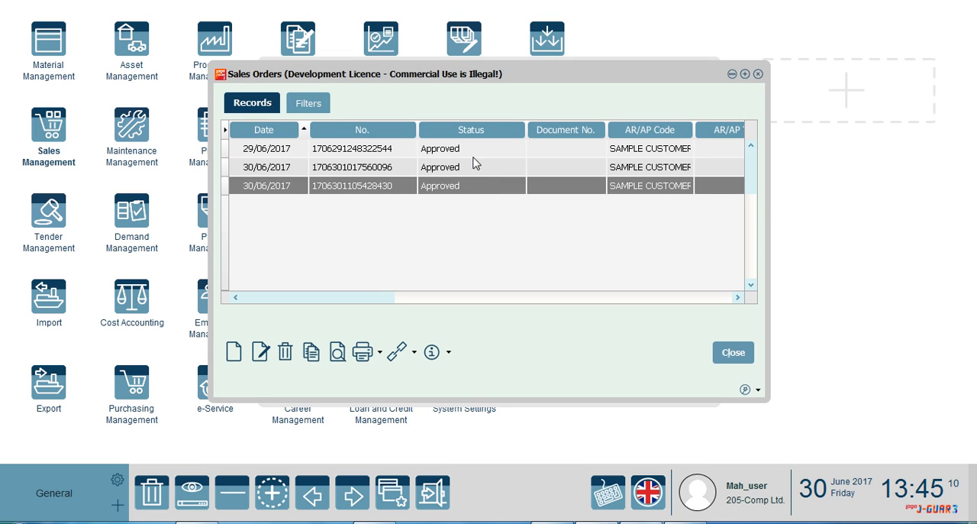